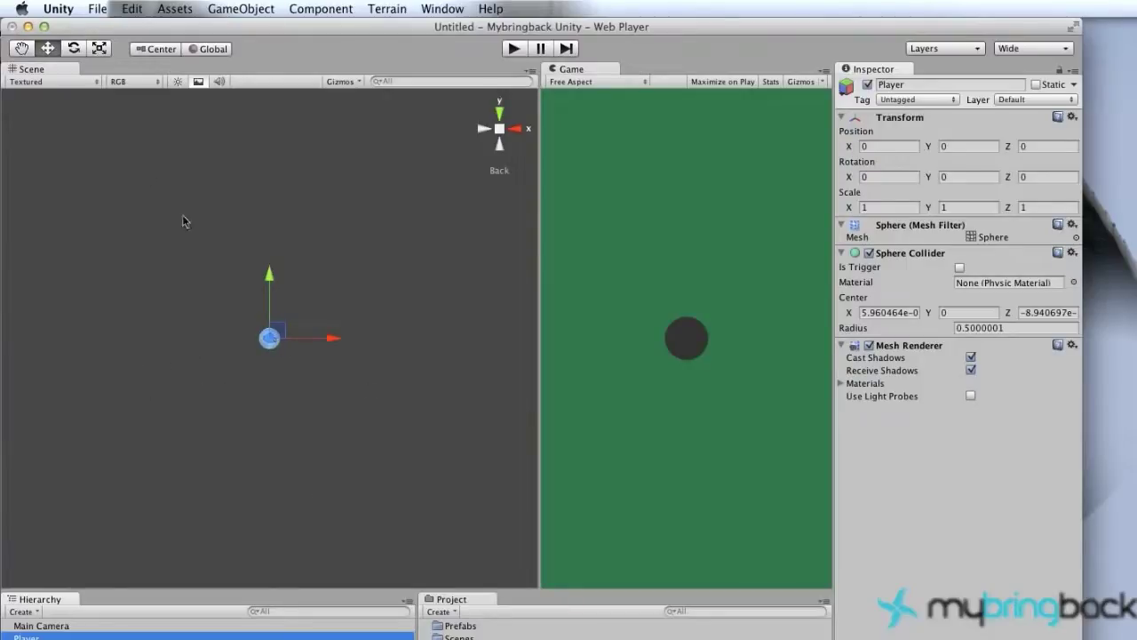
- Create a cube and move it straight down below the Player sphere to a Y position of about -1.88
left_click(238, 11)
mouse_move(273, 46)
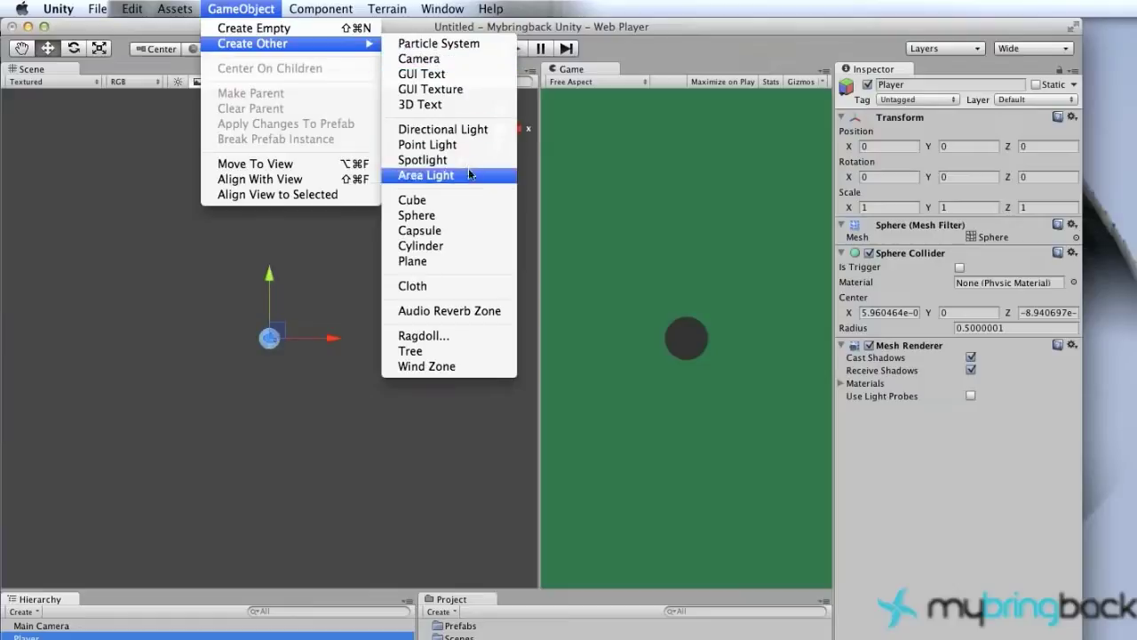
left_click(417, 200)
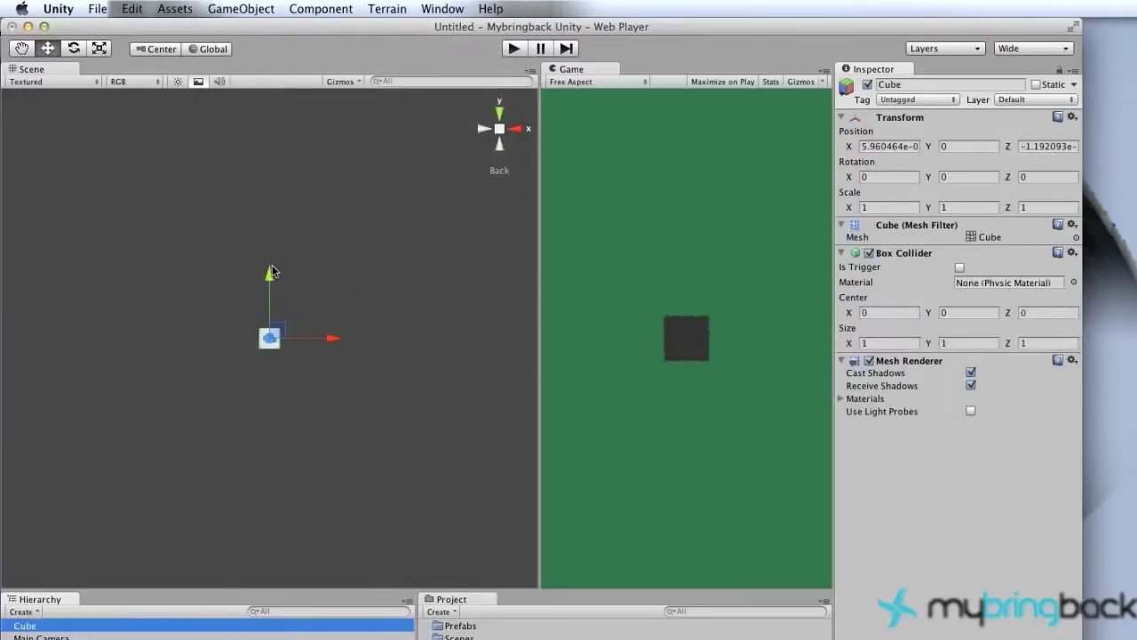
left_click_drag(270, 282, 304, 321)
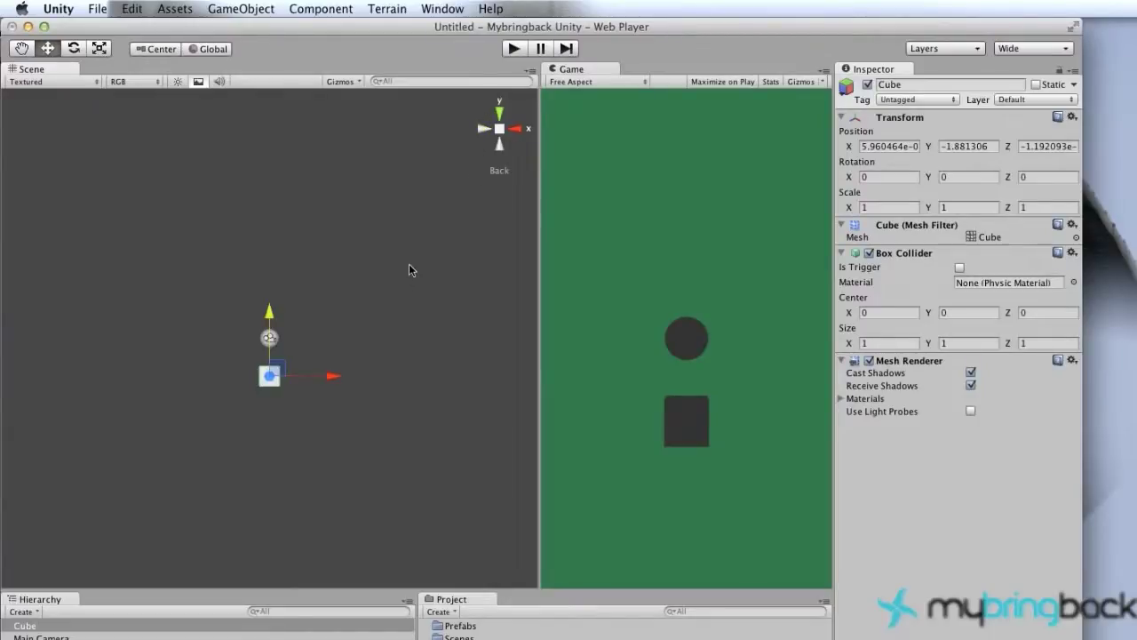
- Try shifting the cube along the Z axis to about -1.58 and back to about -0.03
left_click(501, 123)
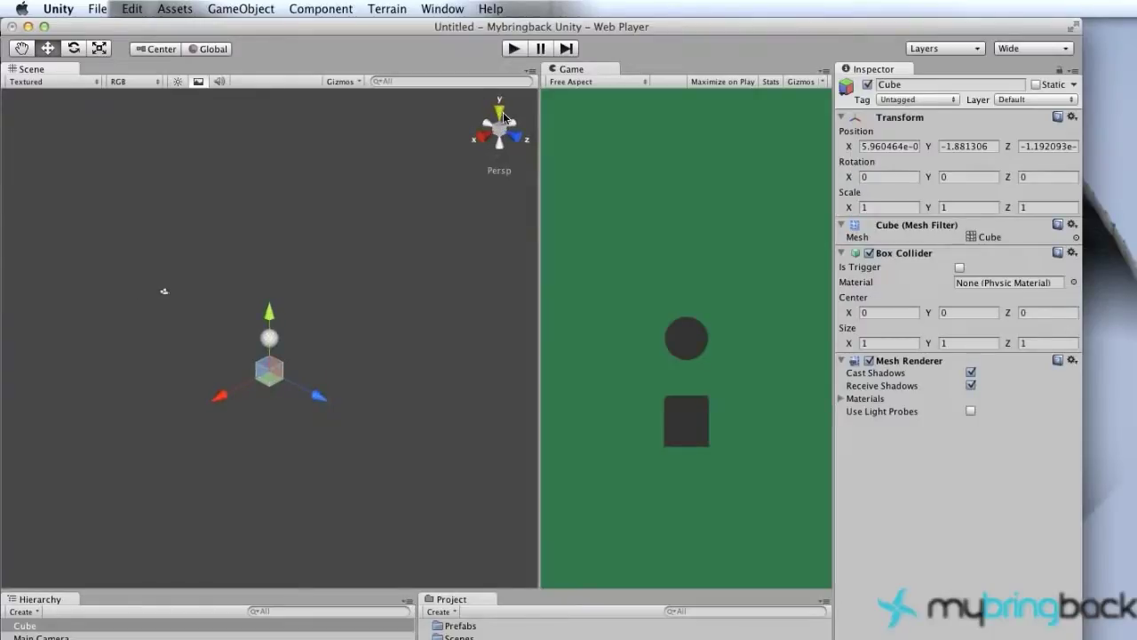
left_click(502, 116)
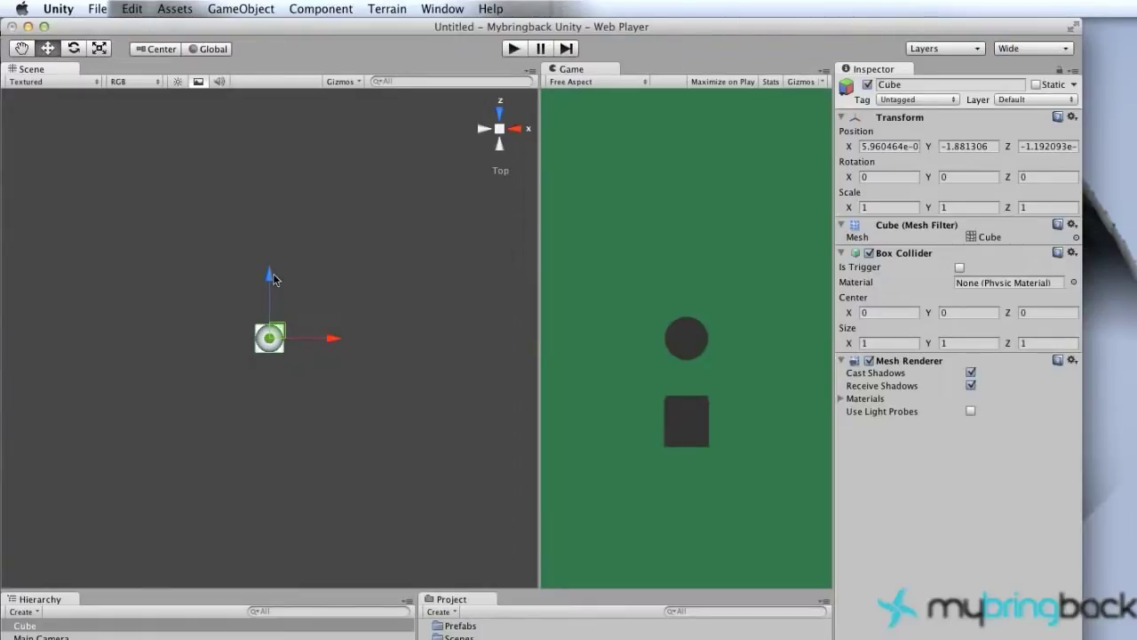
left_click_drag(266, 268, 266, 336)
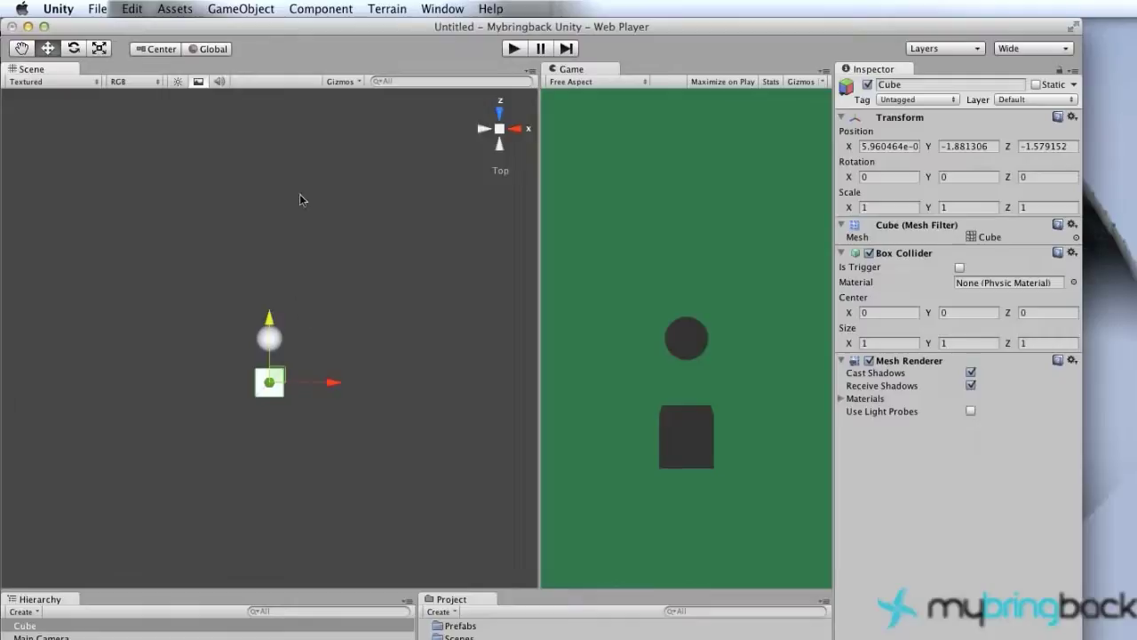
left_click_drag(269, 319, 272, 276)
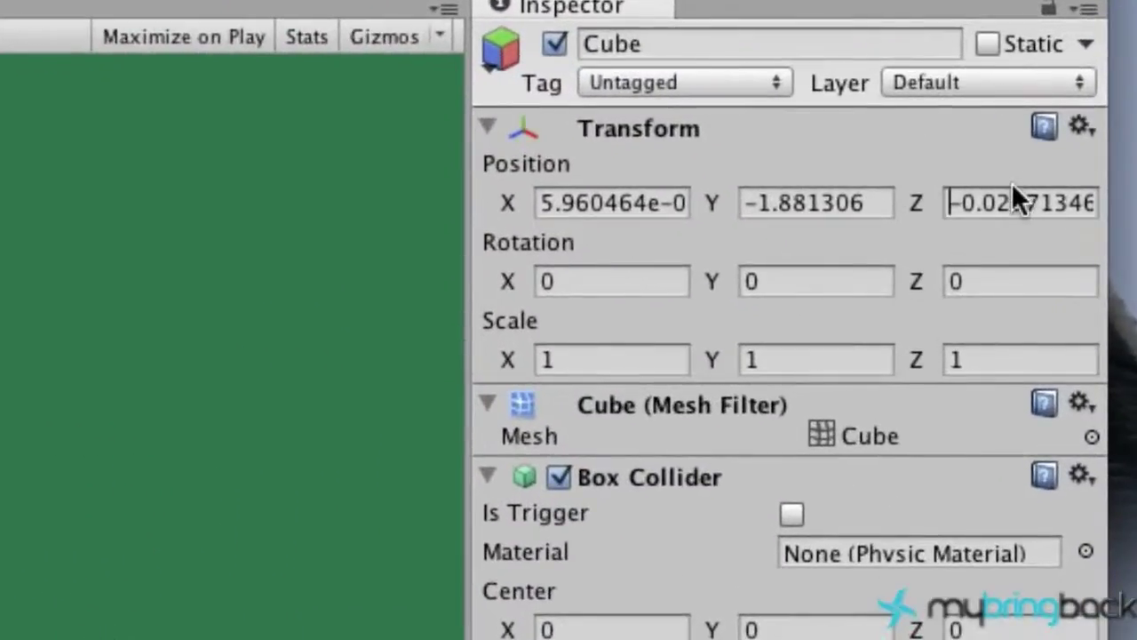
- Set the cube's Z position to exactly 0
left_click(1047, 142)
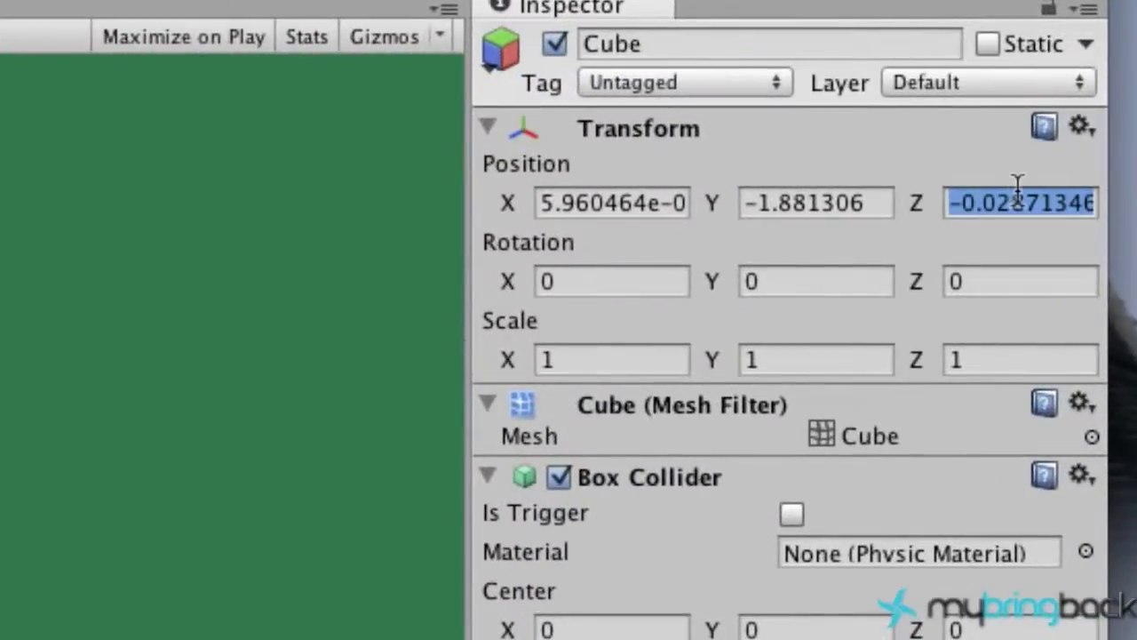
type("0")
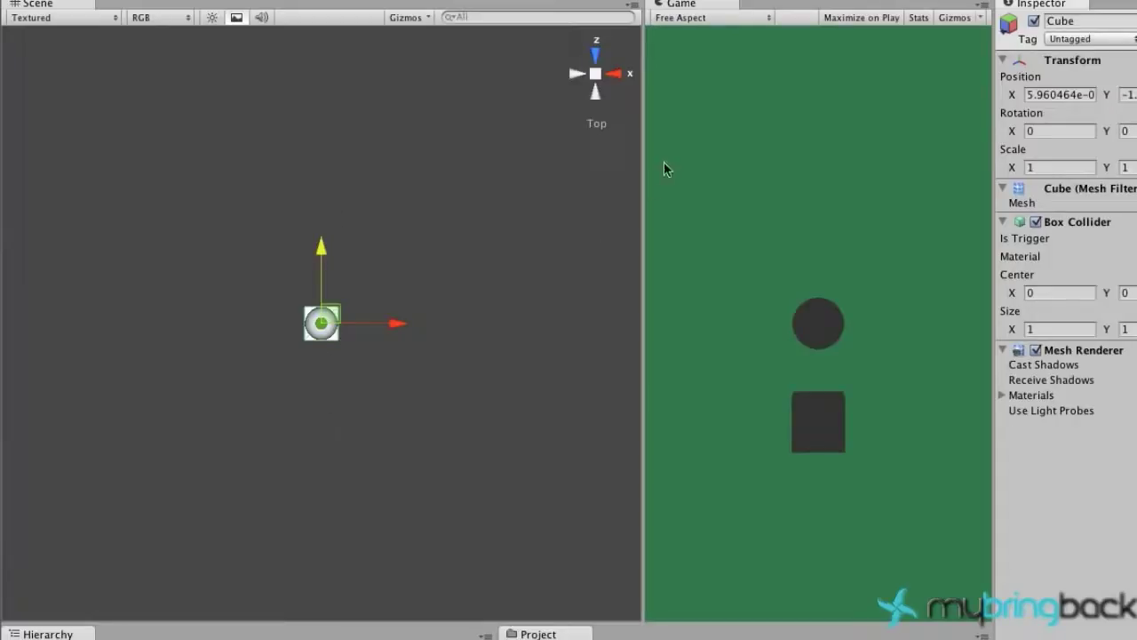
left_click(595, 92)
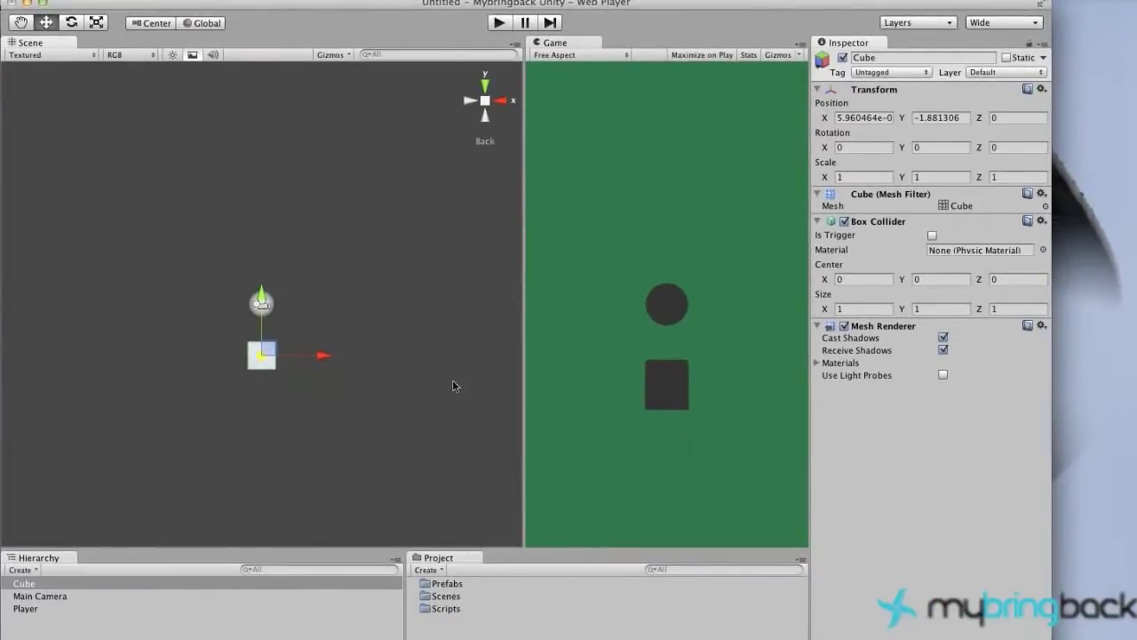
- Scale the cube into a long flat platform, about 25.19 in X and about 0.75 in Y
key("r")
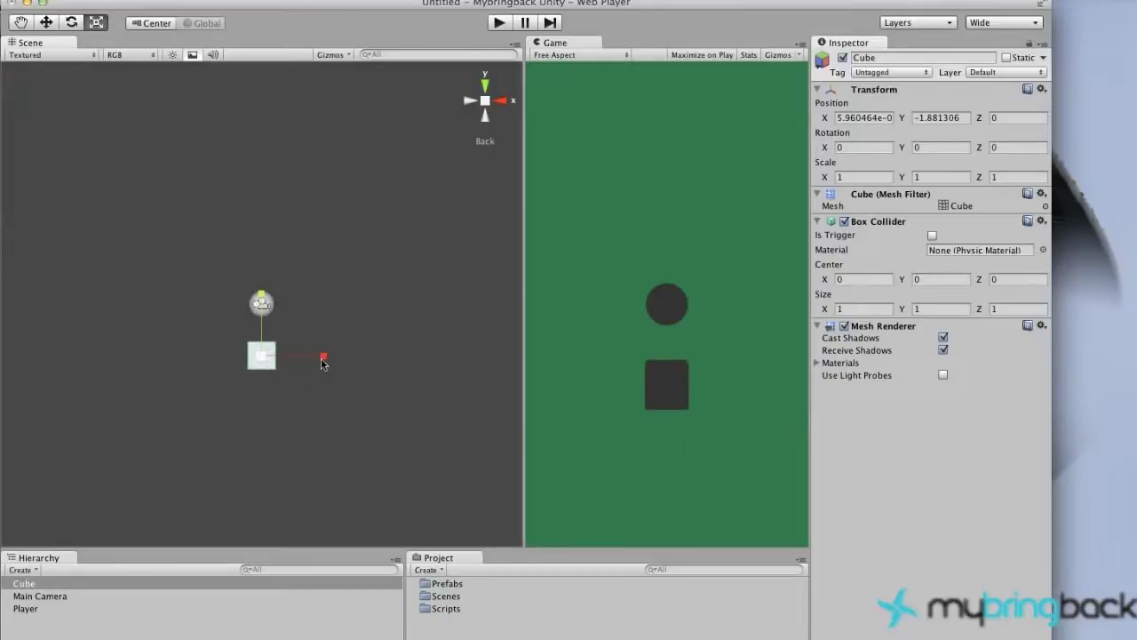
left_click_drag(323, 356, 607, 363)
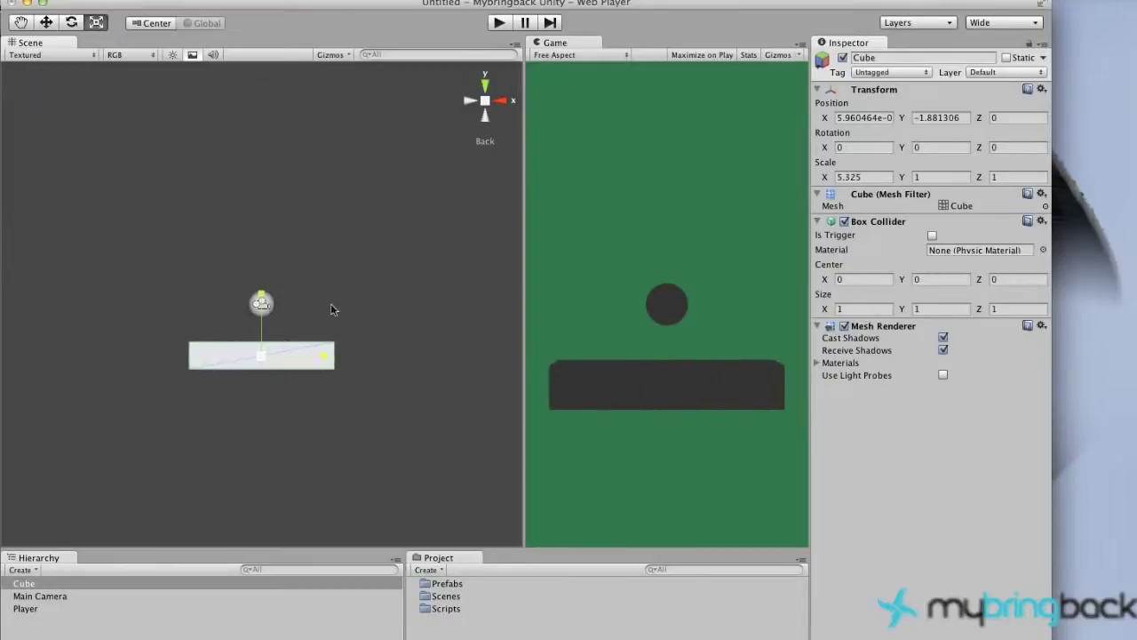
left_click_drag(261, 290, 264, 320)
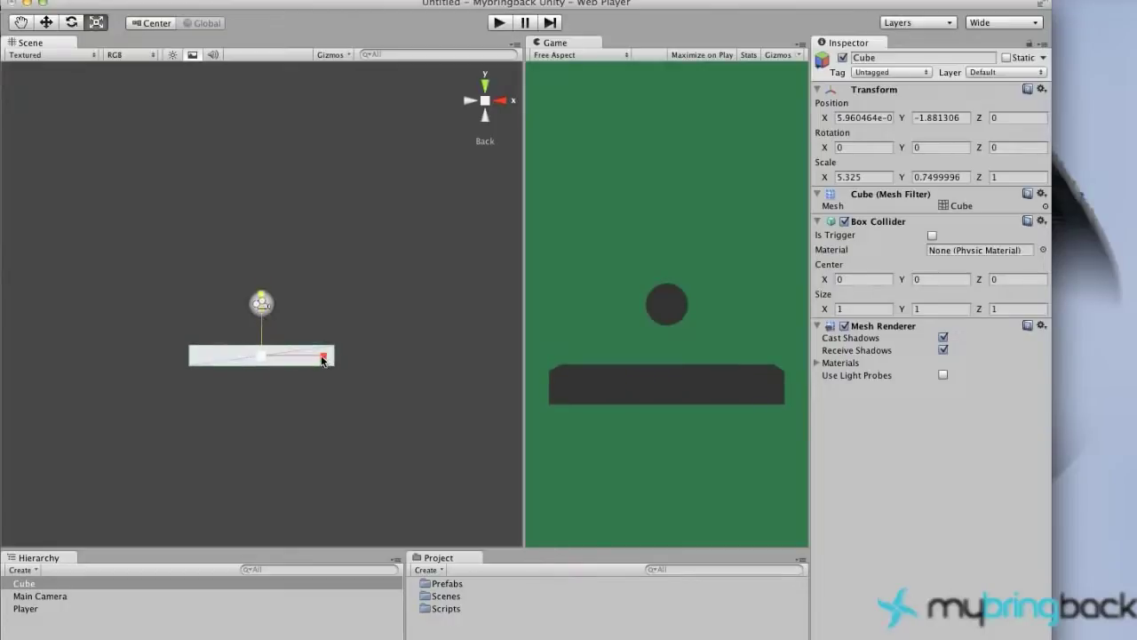
left_click_drag(323, 356, 506, 364)
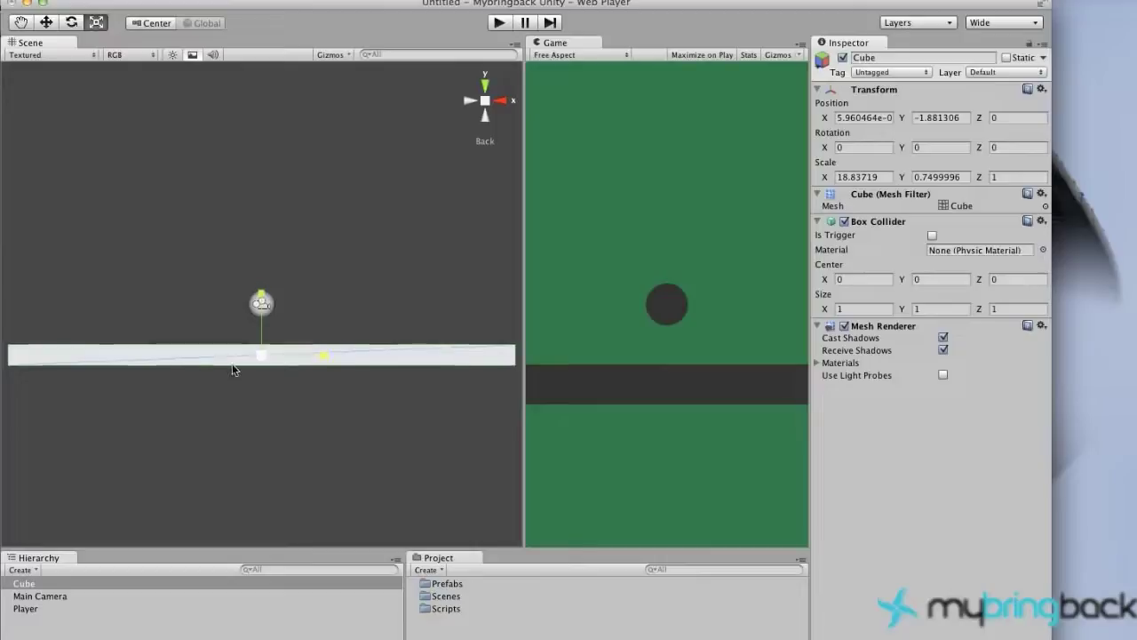
left_click_drag(325, 348, 350, 347)
scroll(311, 344, "down", 3)
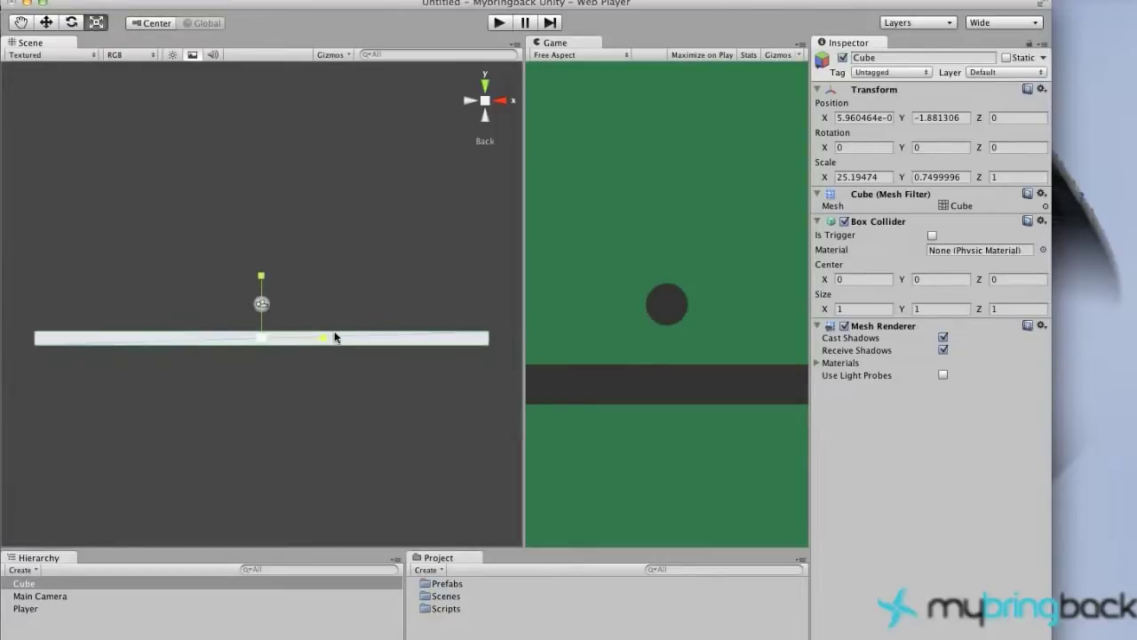
scroll(391, 327, "down", 1)
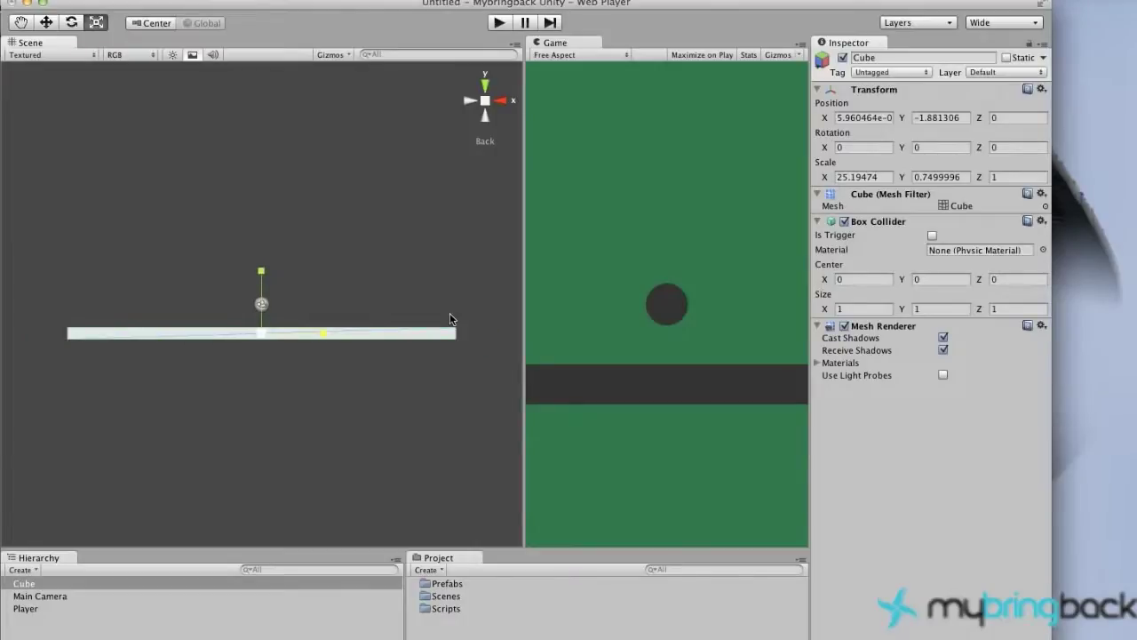
scroll(450, 313, "up", 1)
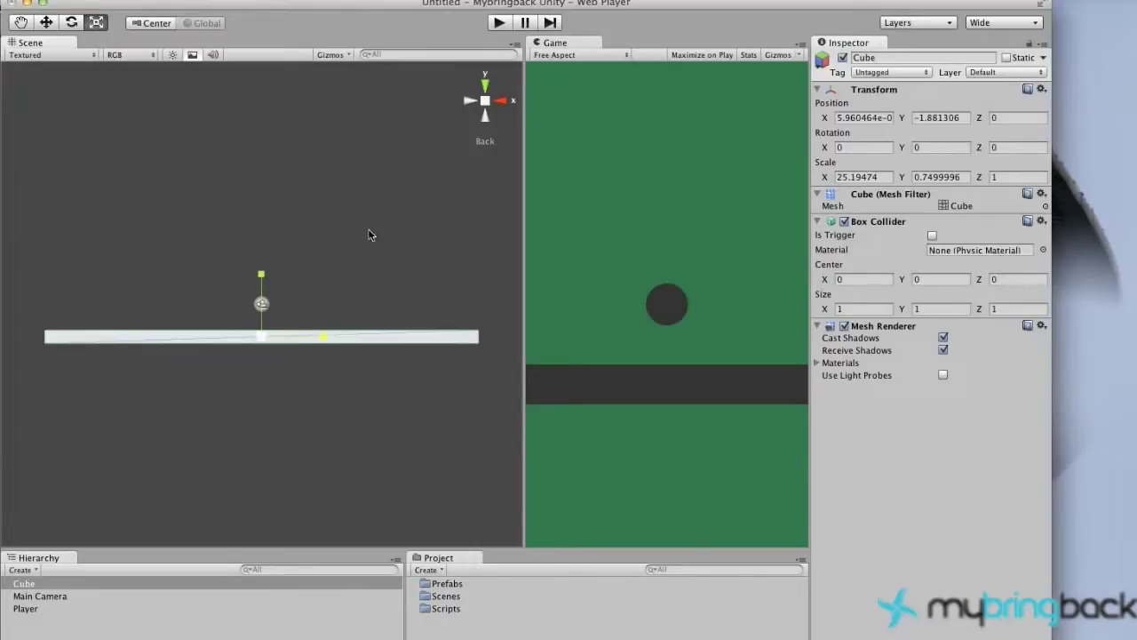
- Widen the platform to an X scale of about 27.08 and move it along X to about 9.84
left_click(485, 89)
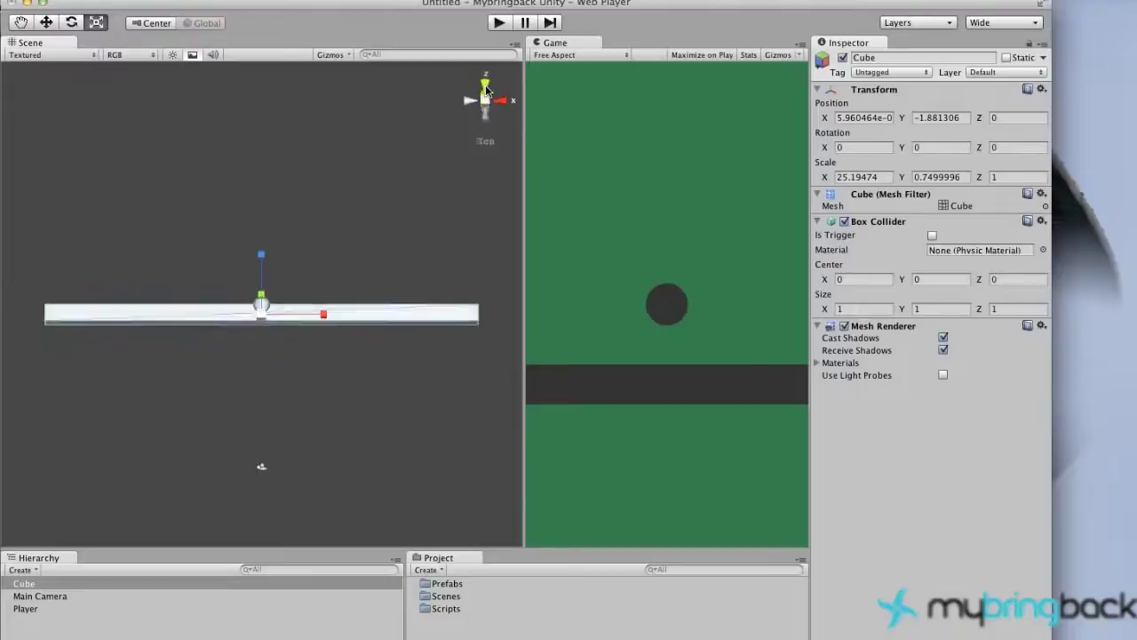
left_click(484, 113)
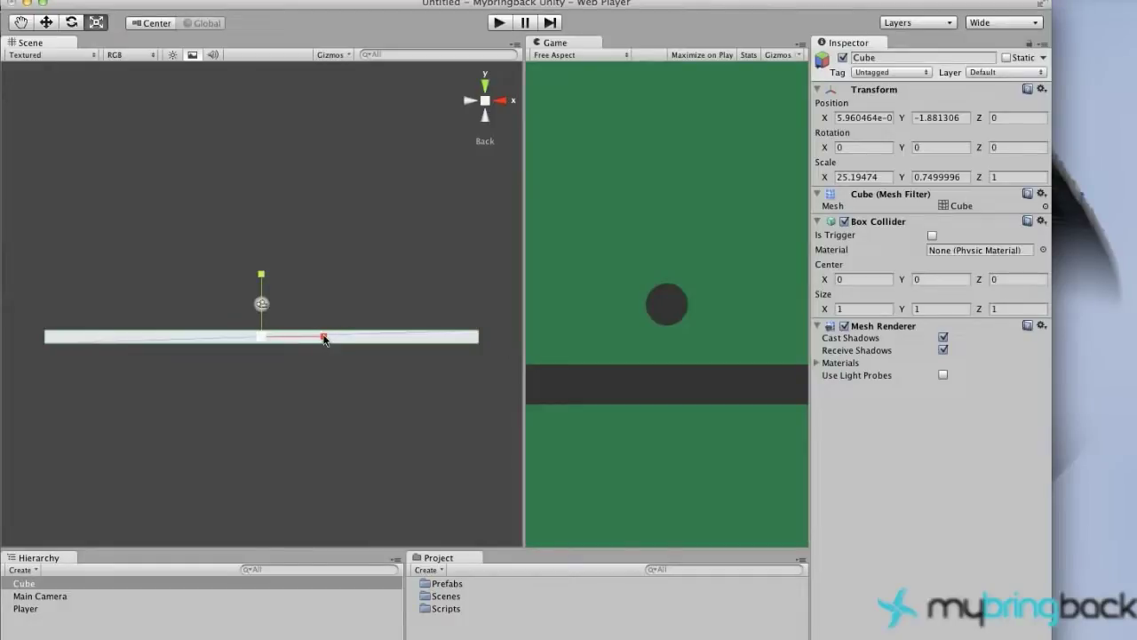
mouse_move(324, 338)
left_mouse_down()
mouse_move(399, 335)
mouse_move(327, 339)
left_mouse_up()
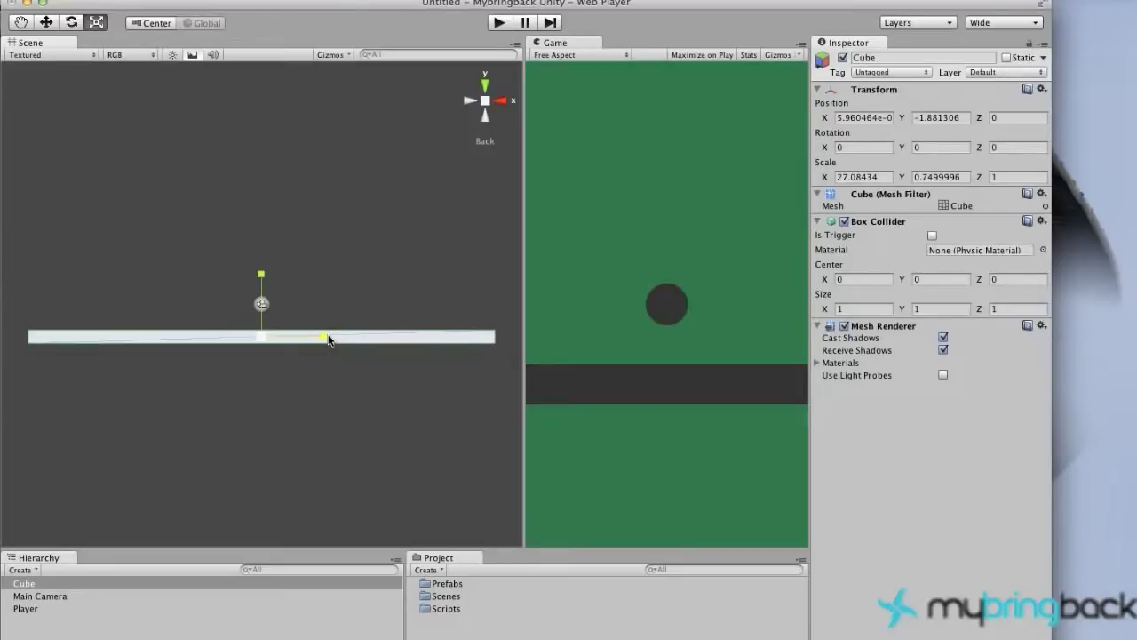
key("w")
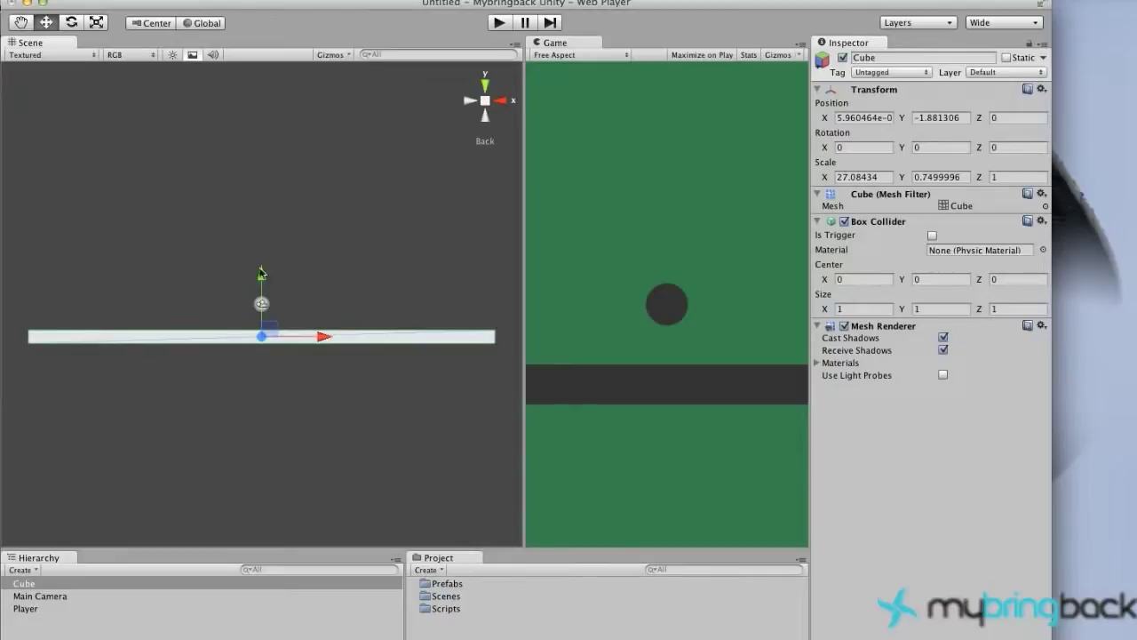
left_click_drag(324, 342, 526, 337)
key("r")
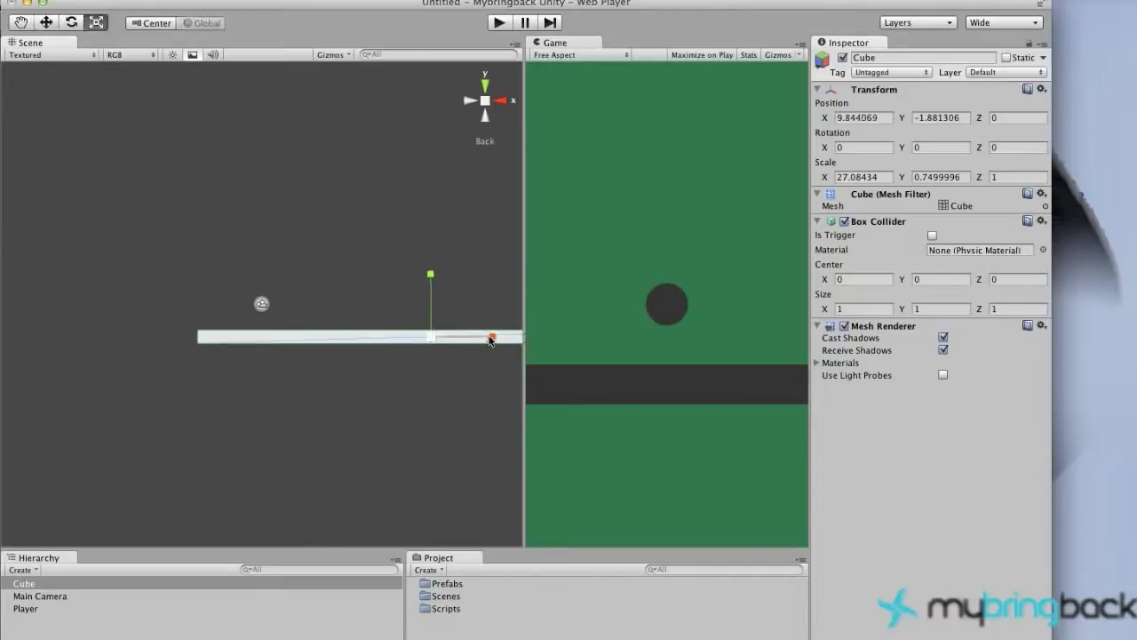
key("w")
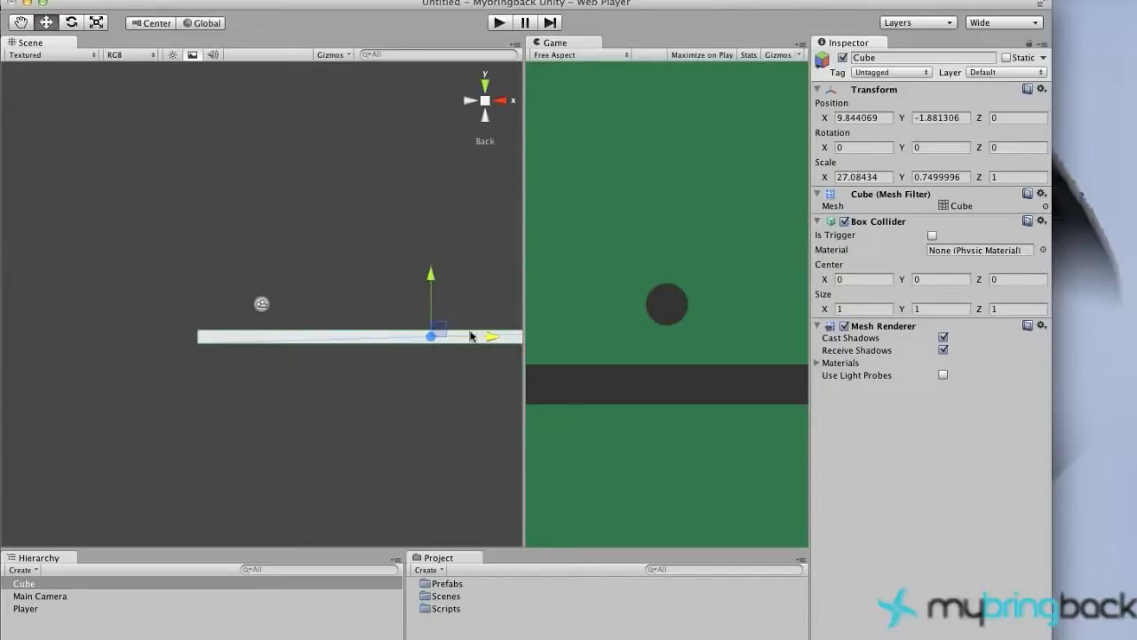
key("r")
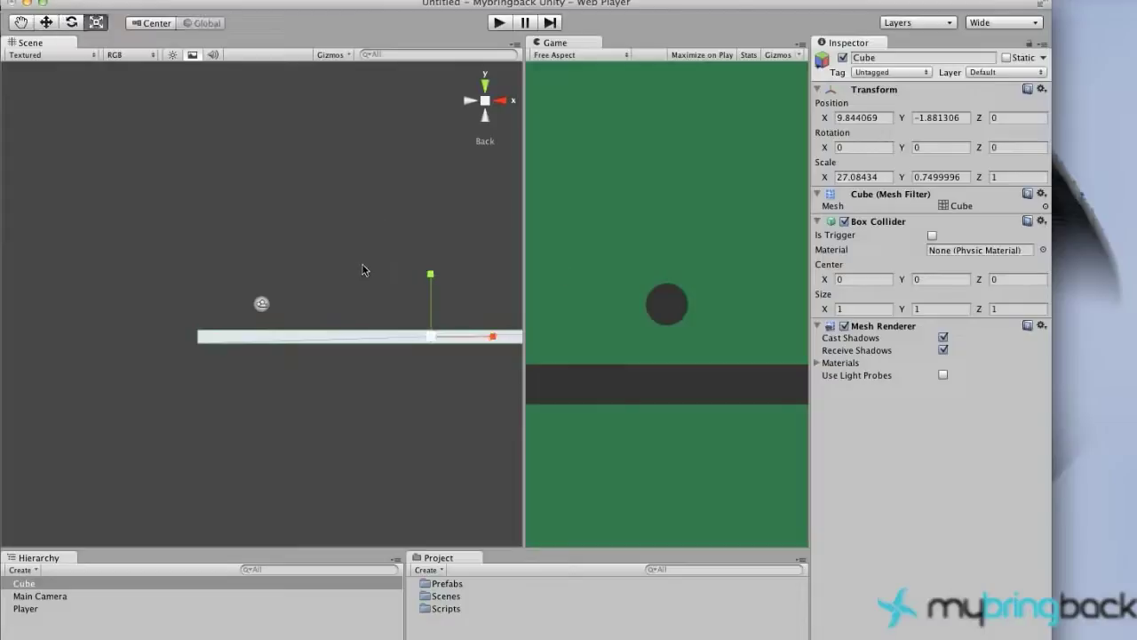
key("w")
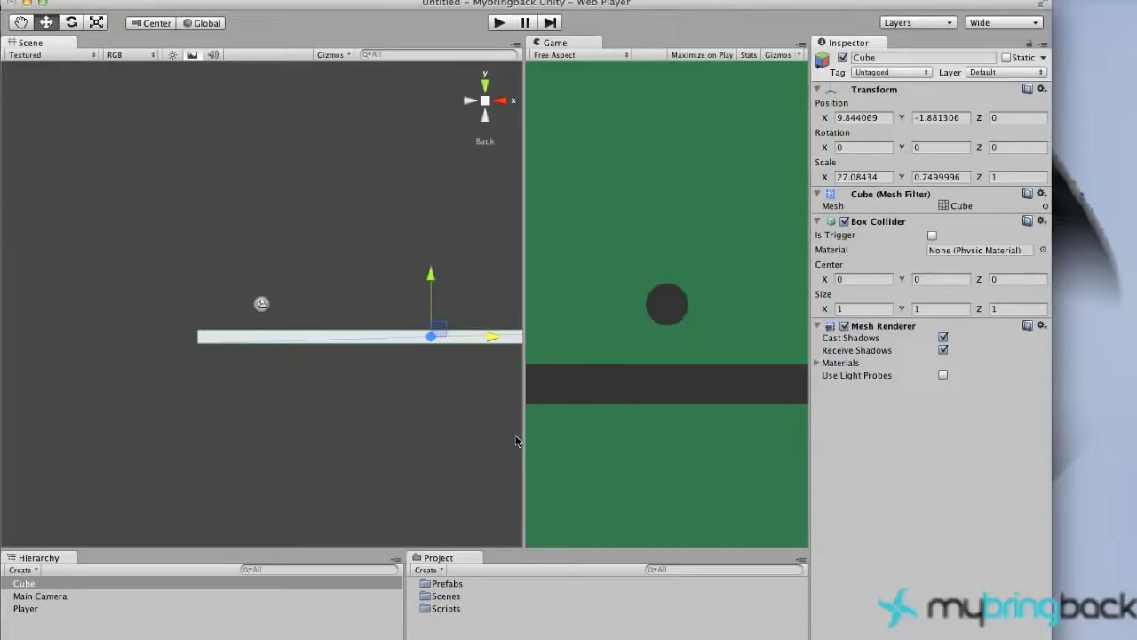
- Thin the platform to a Y scale of about 0.69, leaving it selected with the Move tool active
left_click(96, 23)
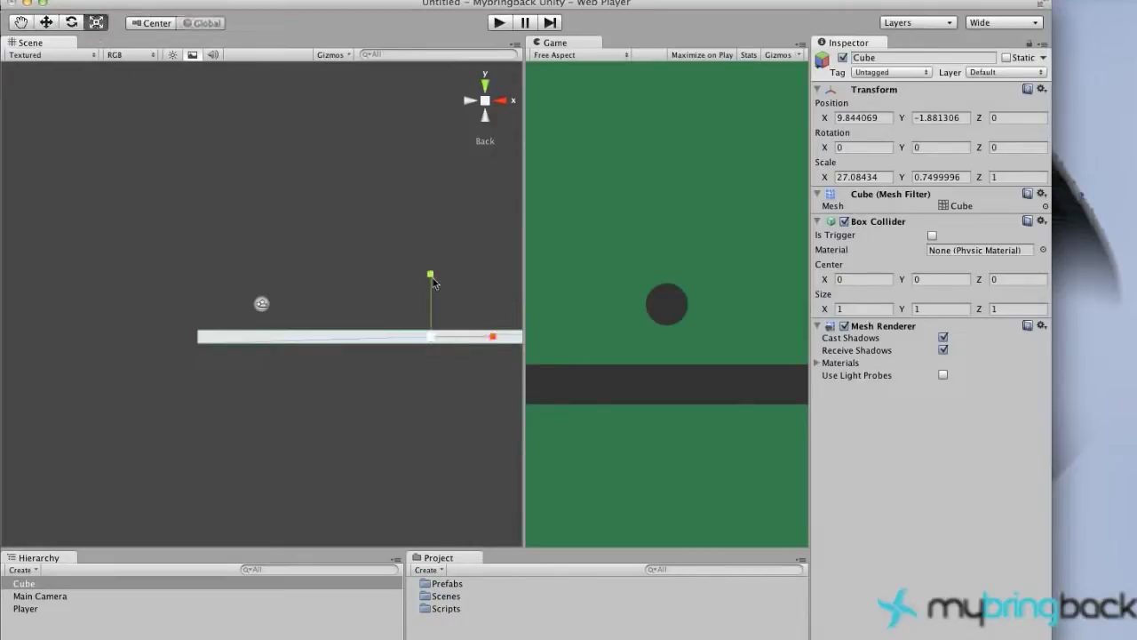
left_click_drag(435, 273, 432, 279)
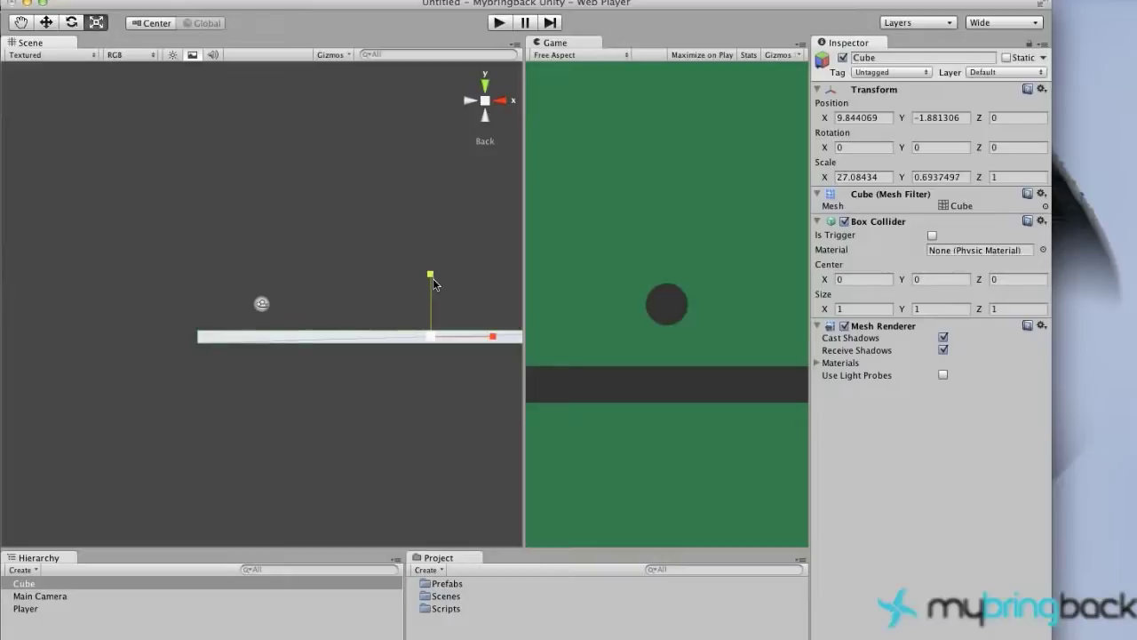
left_click(45, 24)
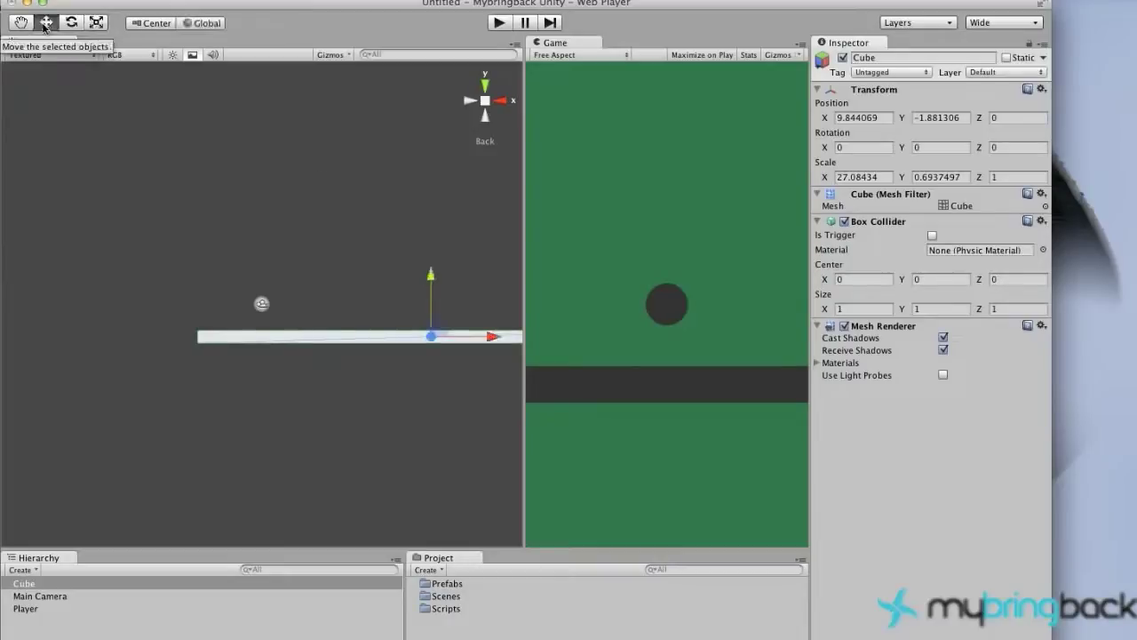
left_click(414, 348)
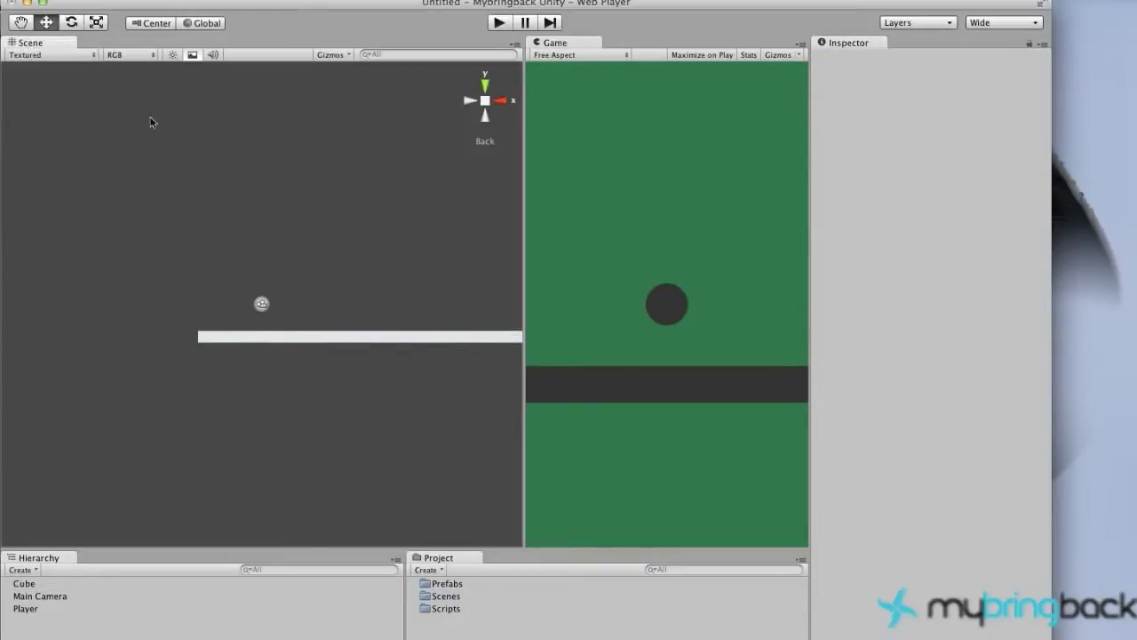
left_click(364, 338)
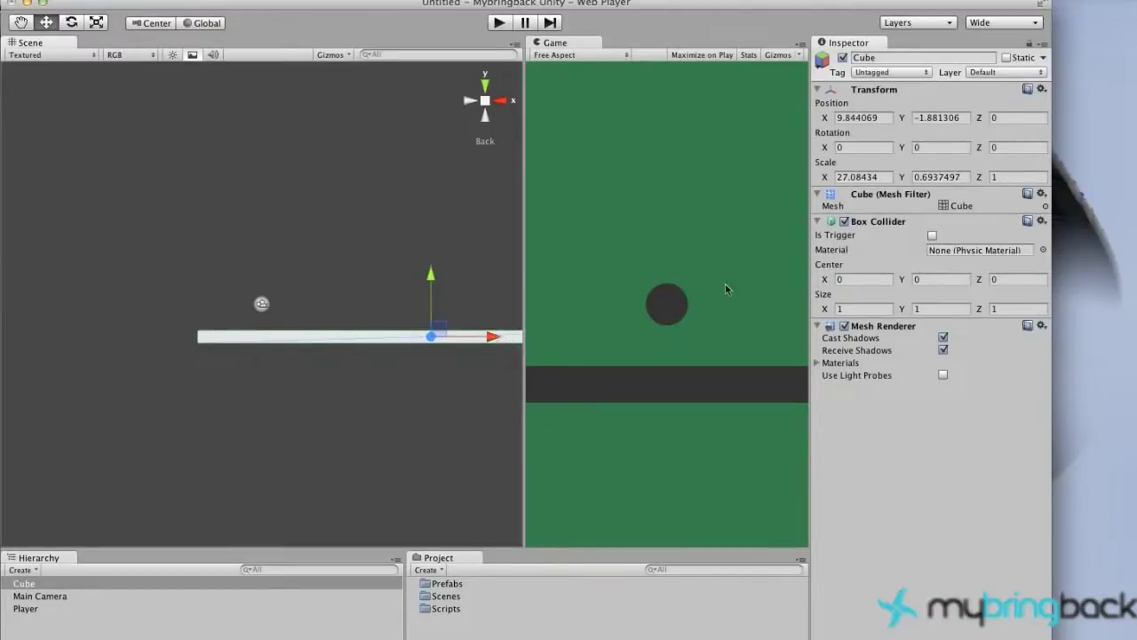
- In play mode, try moving the Player sphere to about X 4.4, Y 2.27 and scaling it to about 5.59 by 1.45, ending with play mode stopped
left_click(499, 25)
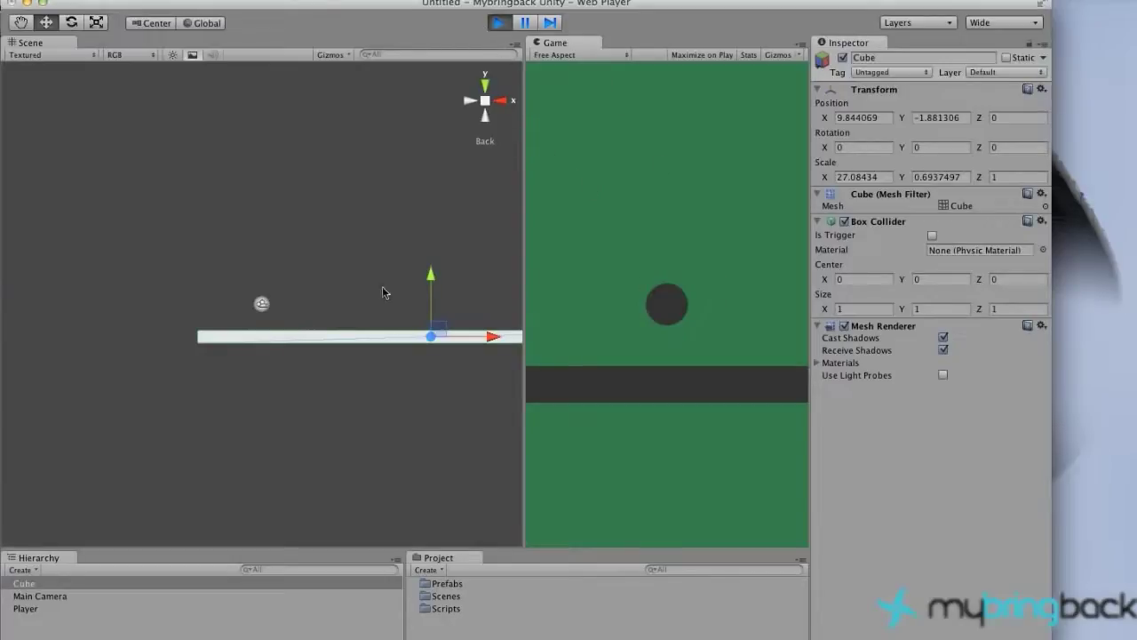
left_click(264, 307)
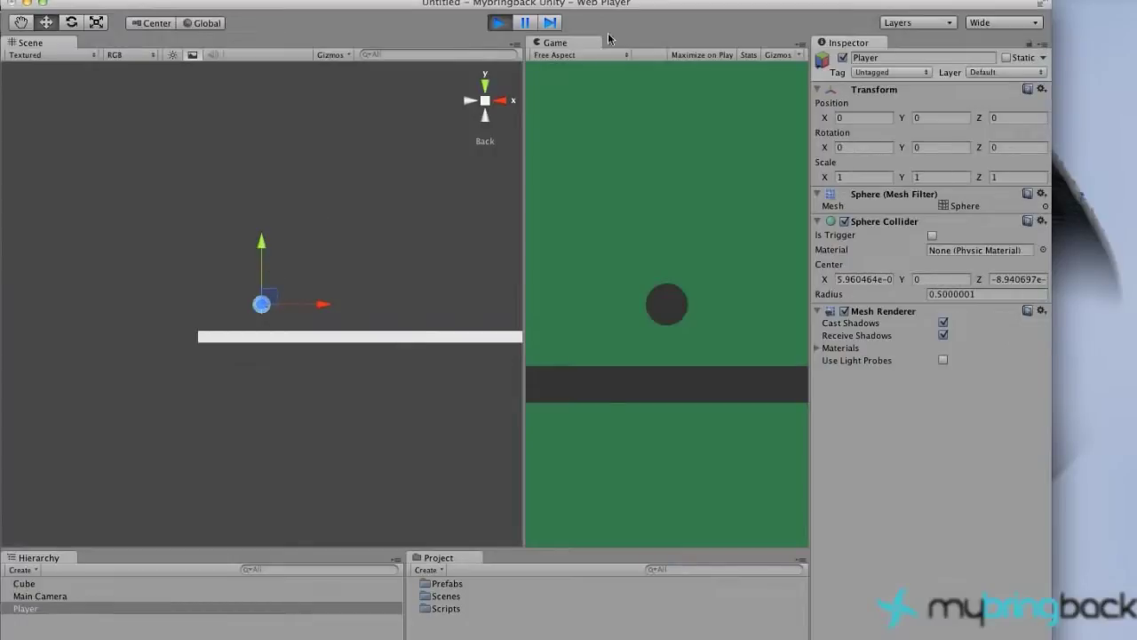
left_click_drag(262, 242, 262, 202)
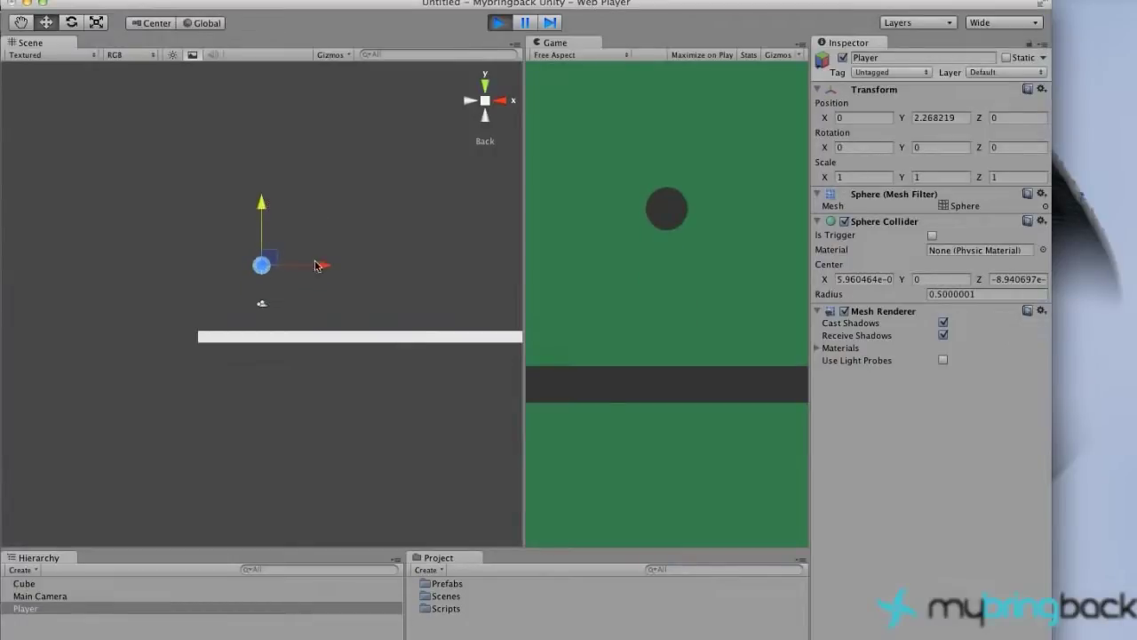
left_click_drag(315, 265, 702, 261)
key("r")
left_click_drag(337, 202, 344, 173)
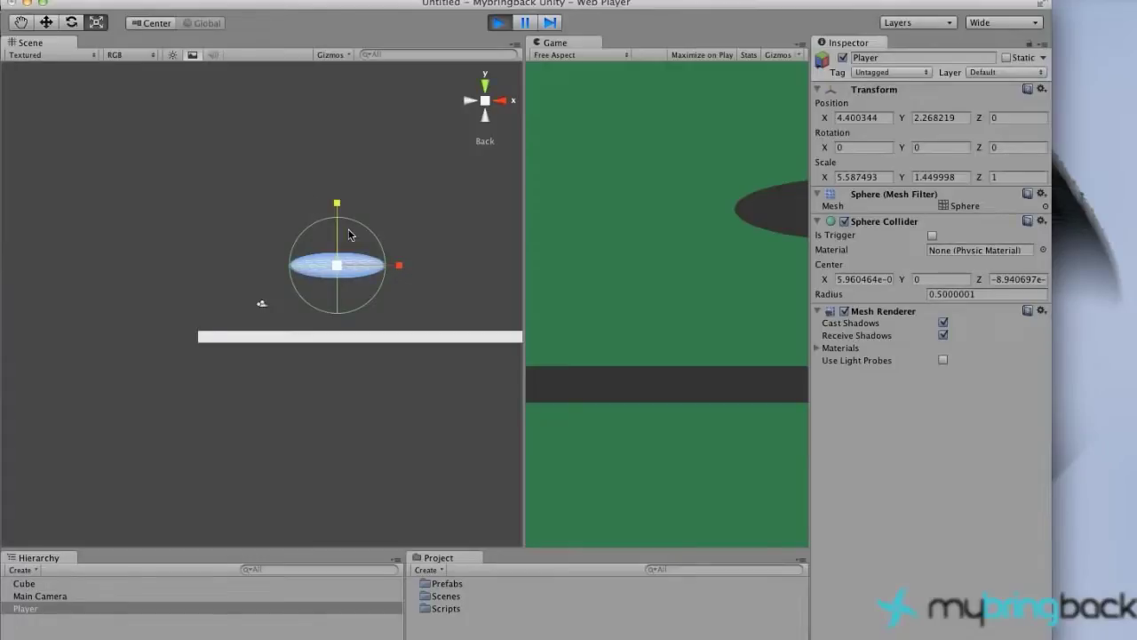
left_click(500, 24)
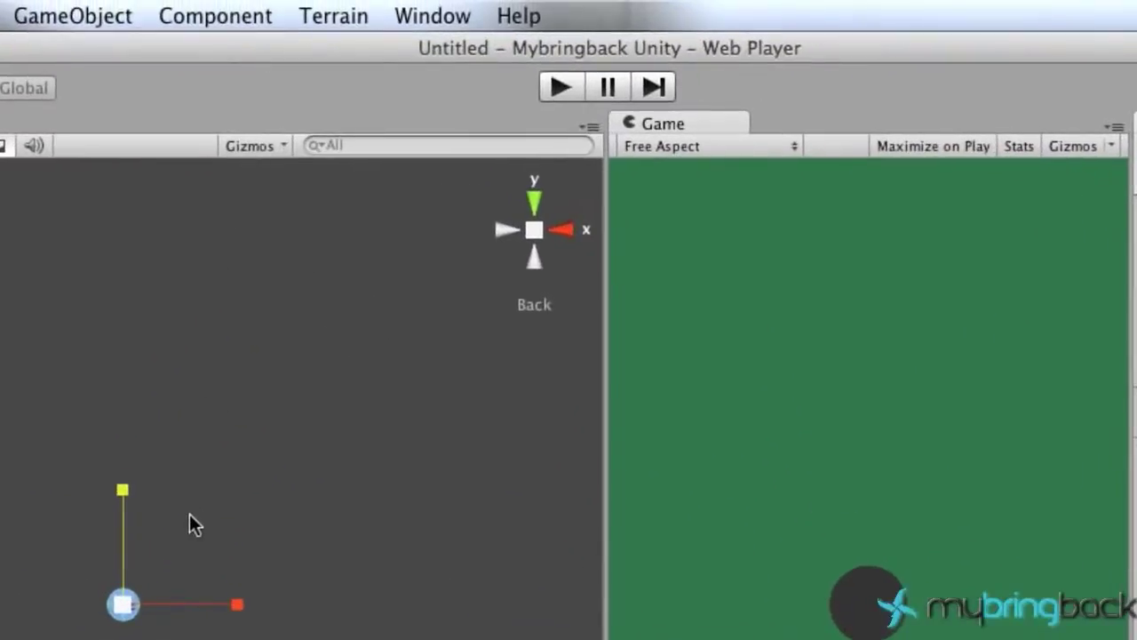
- Add a Rigidbody physics component to the Player sphere
left_click(206, 18)
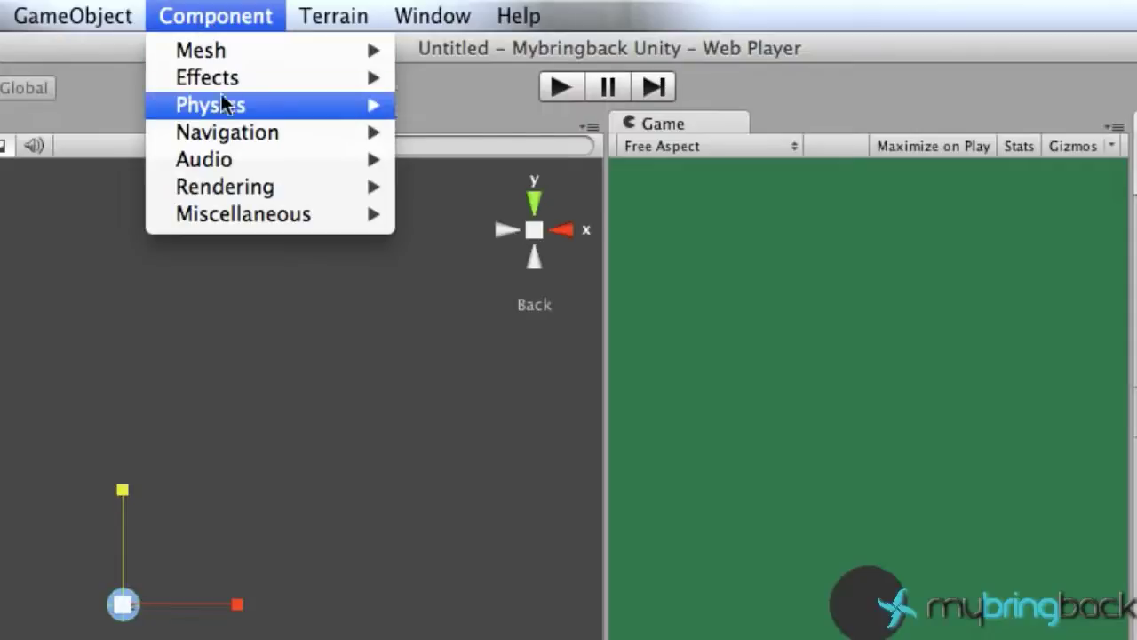
mouse_move(226, 111)
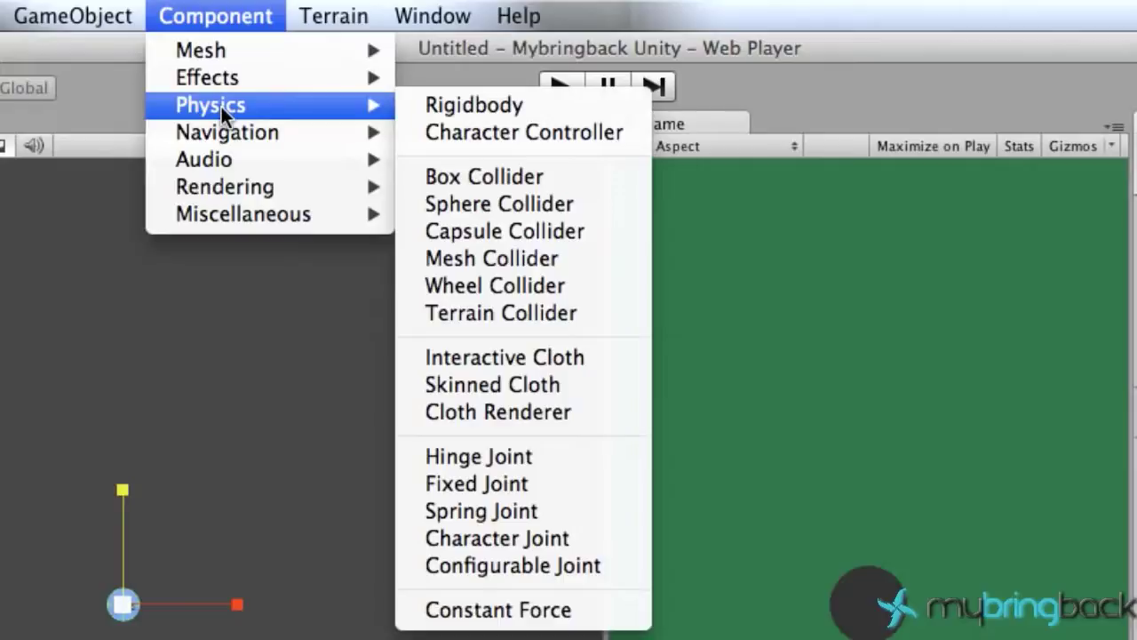
left_click(489, 114)
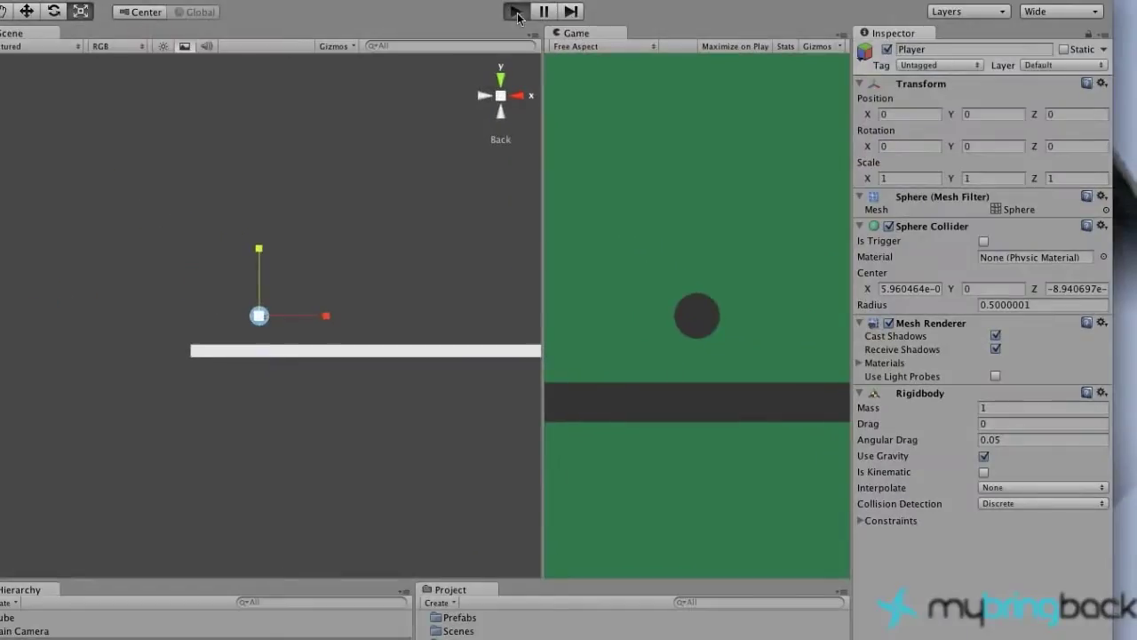
- Start play mode and test gravity by lifting the Player sphere above the platform twice, to about Y 5.28 and Y 6.16
left_click(515, 11)
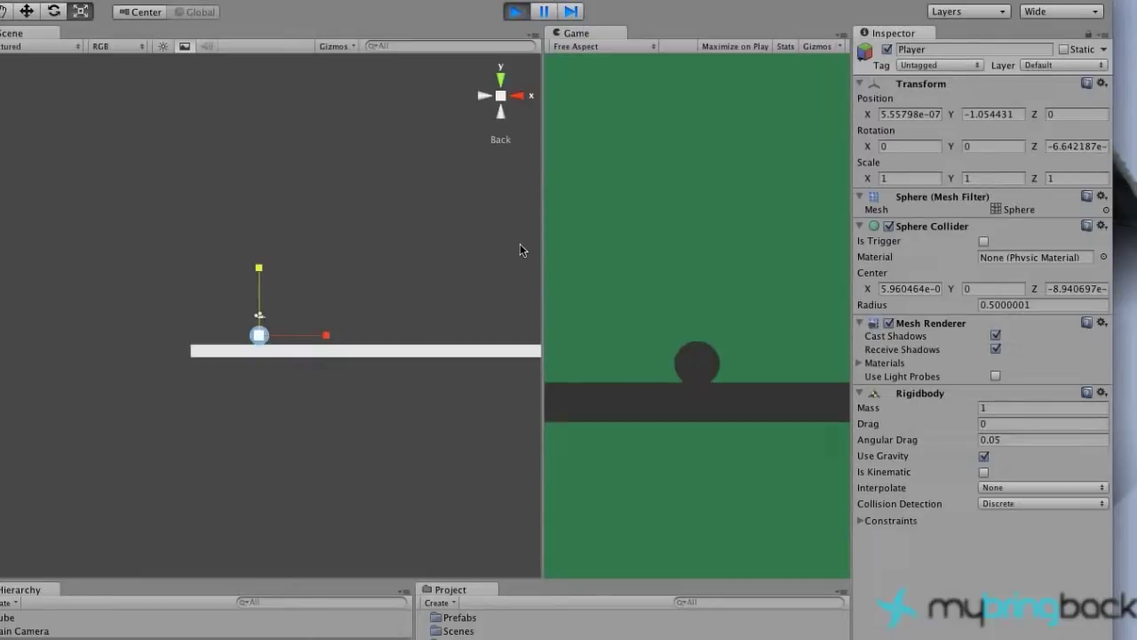
key("w")
left_click_drag(258, 266, 363, 137)
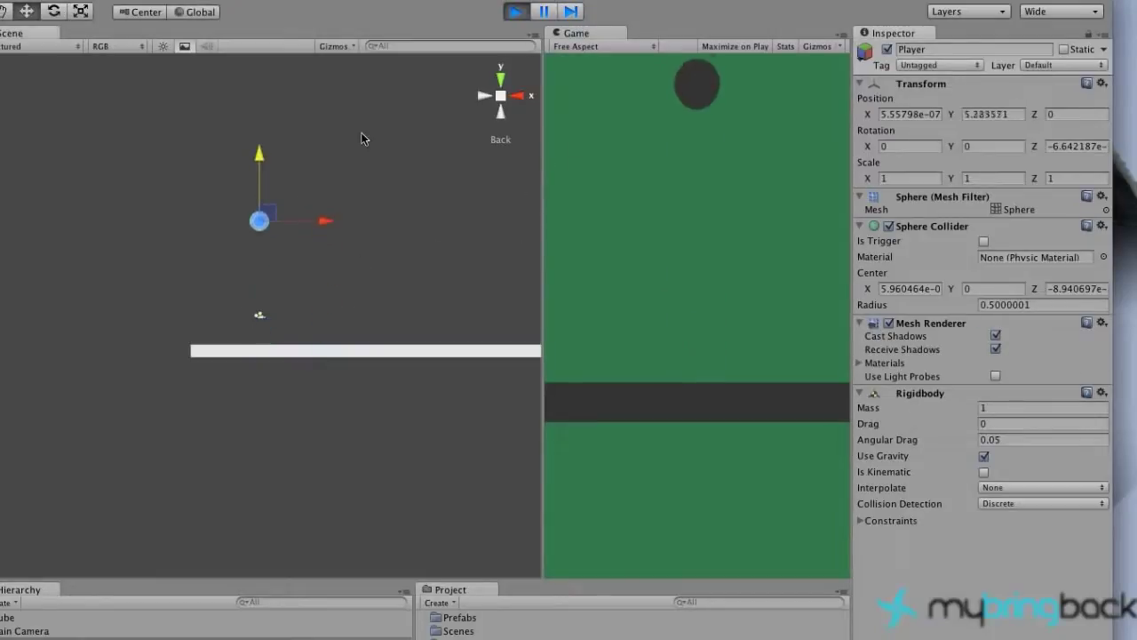
left_click_drag(258, 269, 329, 119)
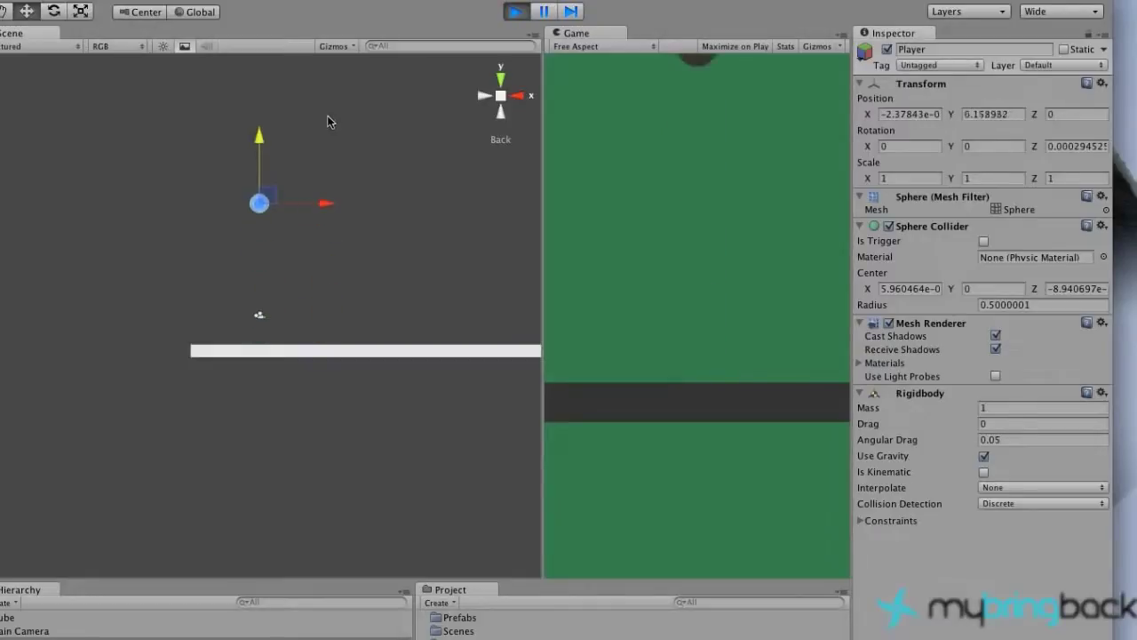
- Test gravity at other spots by lifting and releasing the Player sphere at about X 4.4 and again at about X 0.36
left_click_drag(321, 334, 400, 330)
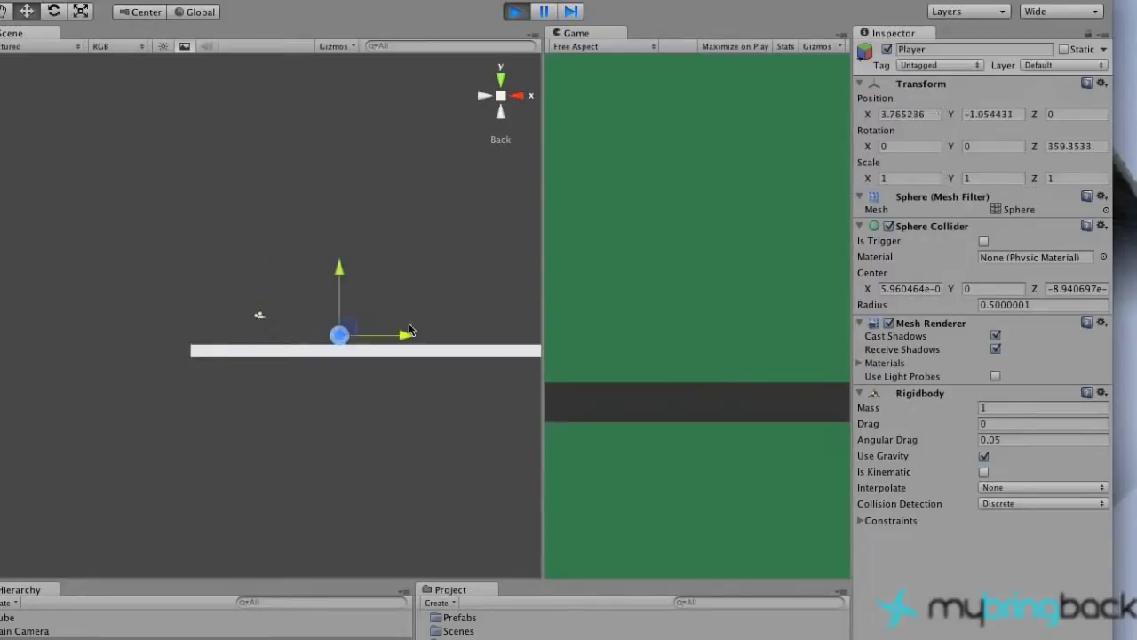
left_click_drag(338, 283, 353, 213)
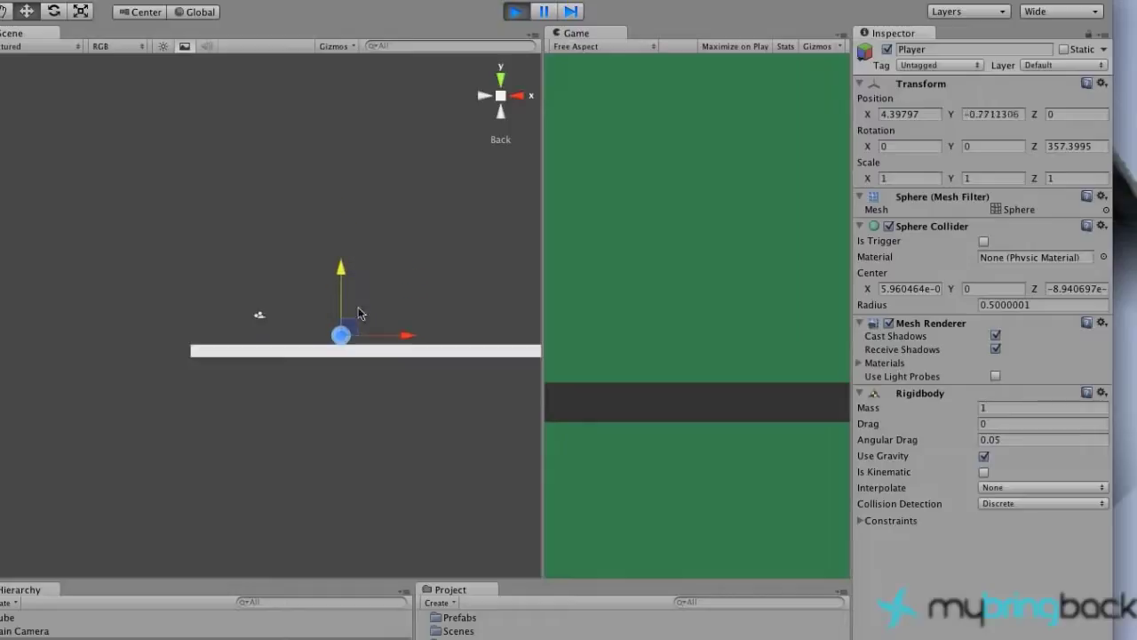
left_click_drag(346, 264, 377, 53)
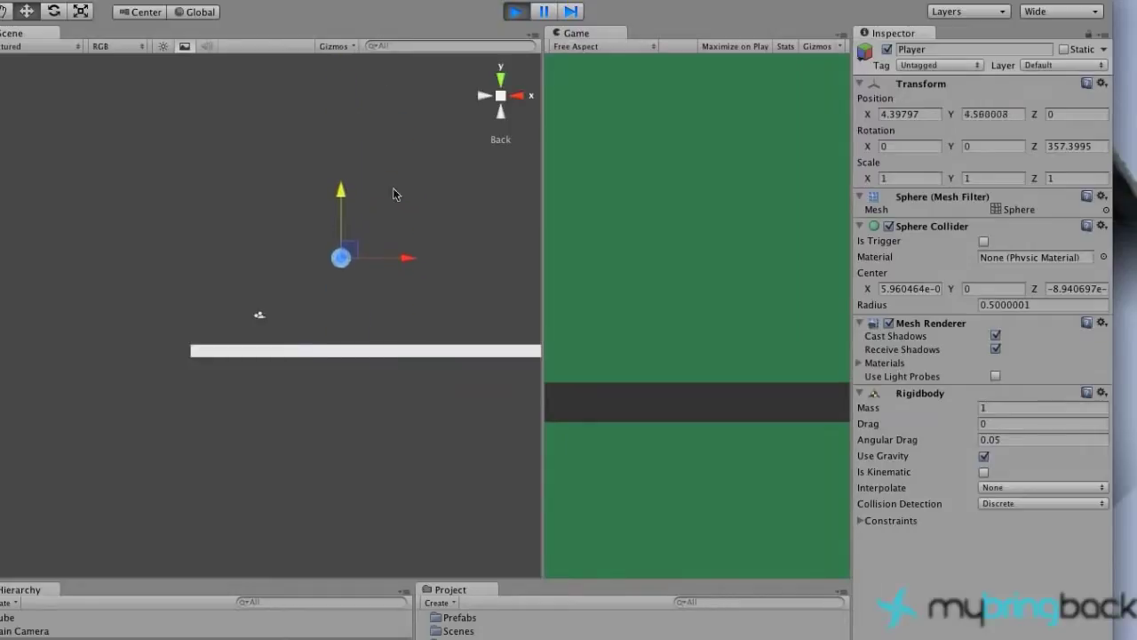
left_click_drag(343, 272, 344, 89)
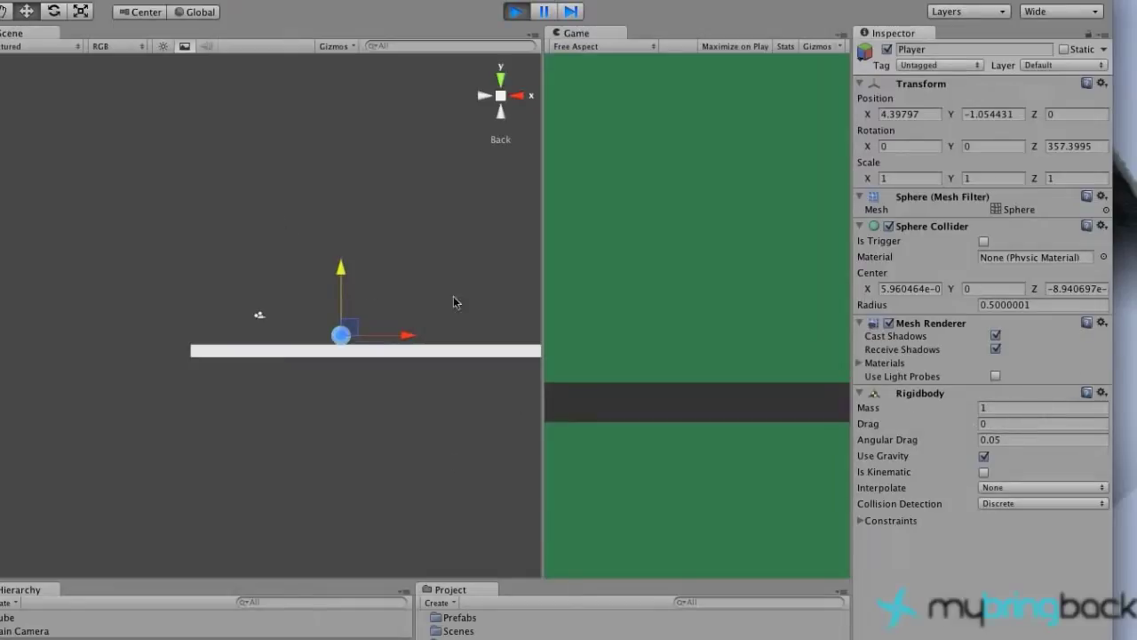
left_click_drag(407, 335, 343, 335)
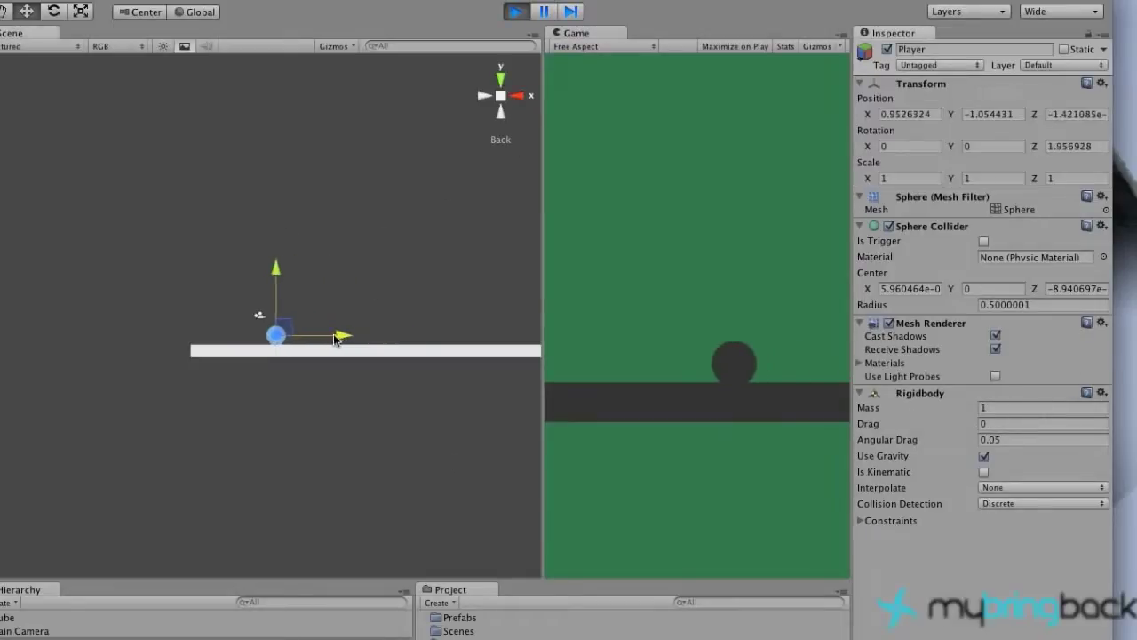
left_click_drag(274, 267, 266, 180)
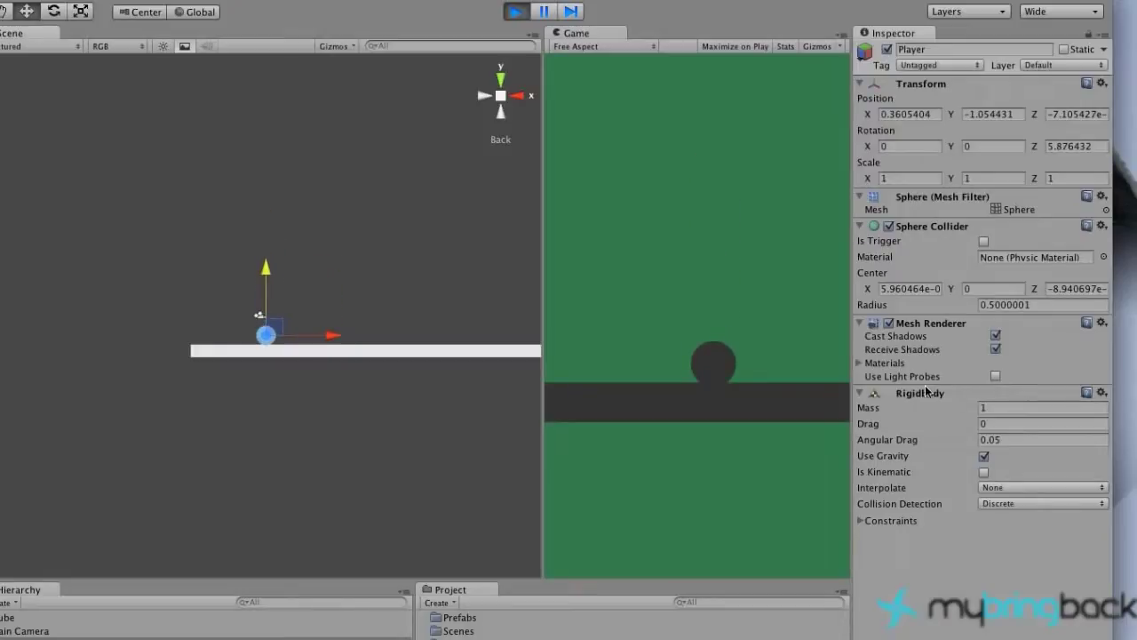